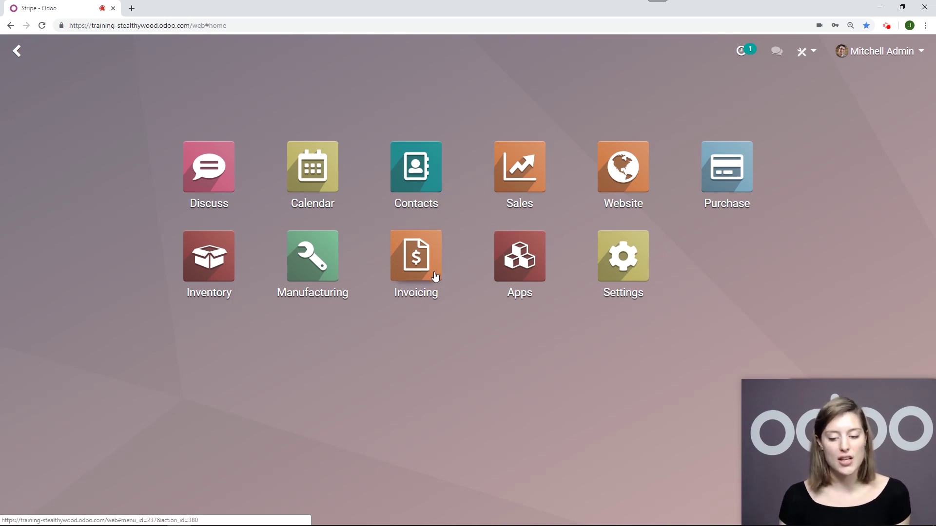
Step: Open the Stripe record from the website's payment acquirers
{"action": "left_click", "coordinate": [625, 182]}
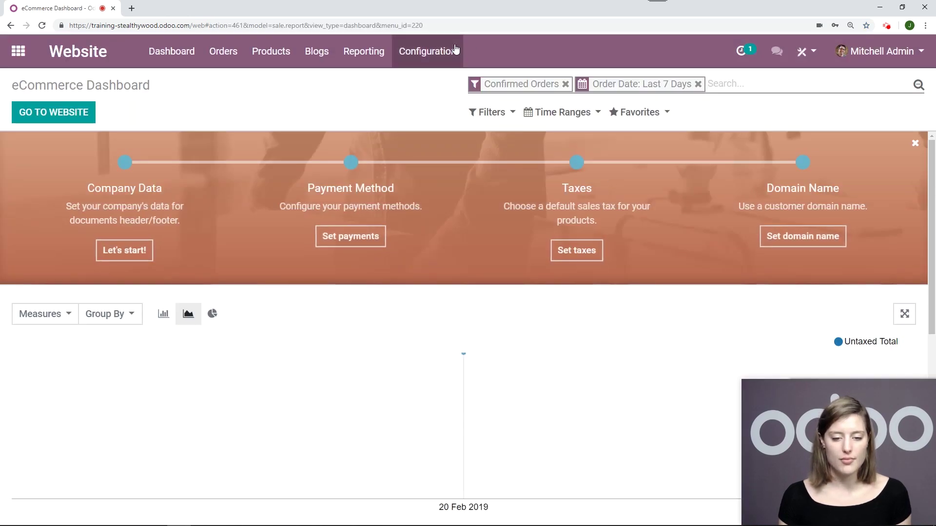
{"action": "left_click", "coordinate": [453, 50]}
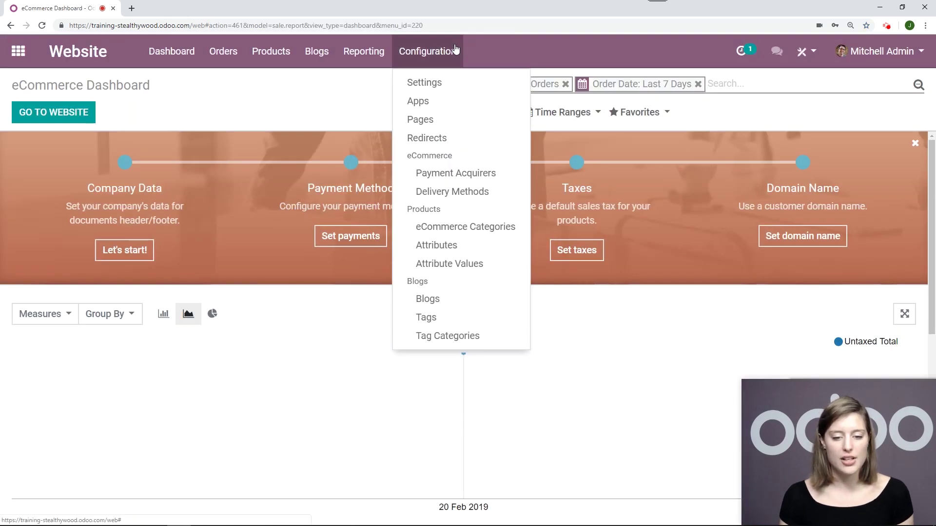
{"action": "left_click", "coordinate": [431, 173]}
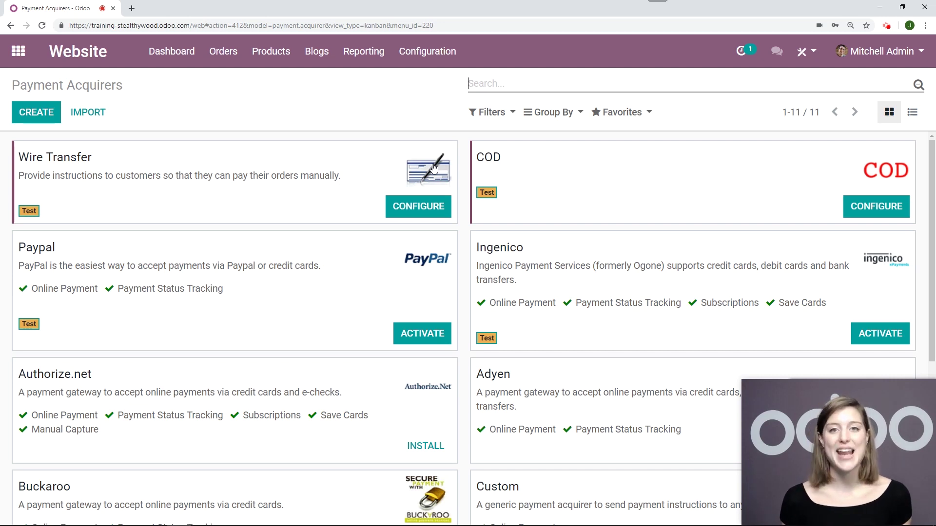
{"action": "scroll", "coordinate": [495, 225], "scroll_direction": "down", "scroll_amount": 3}
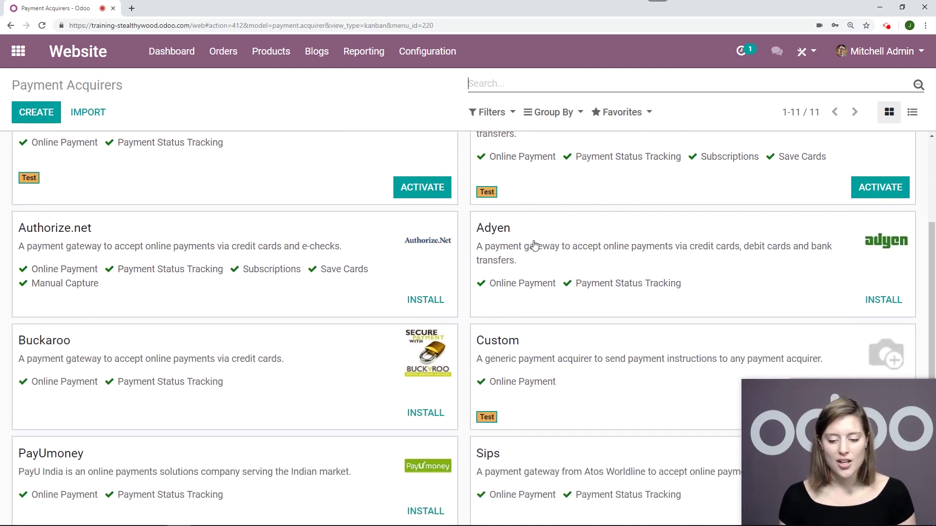
{"action": "scroll", "coordinate": [550, 252], "scroll_direction": "down", "scroll_amount": 1}
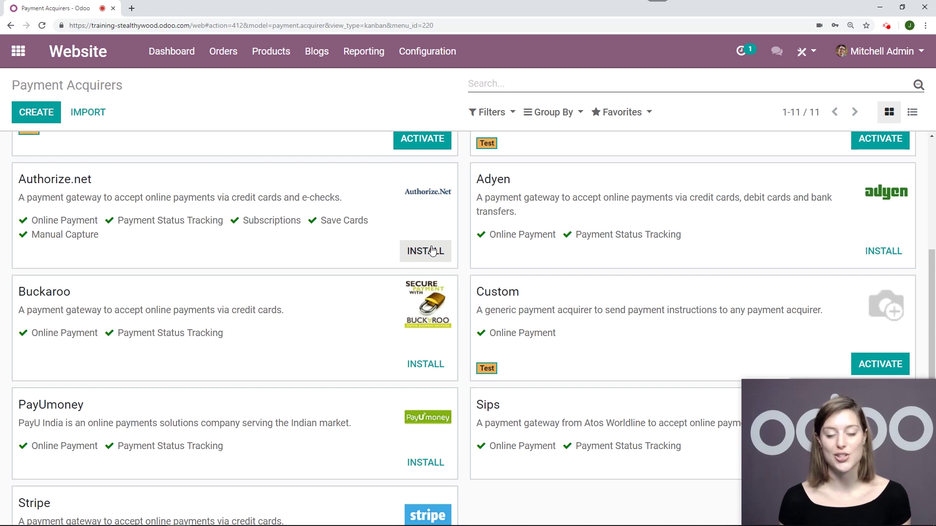
{"action": "scroll", "coordinate": [567, 207], "scroll_direction": "down", "scroll_amount": 2}
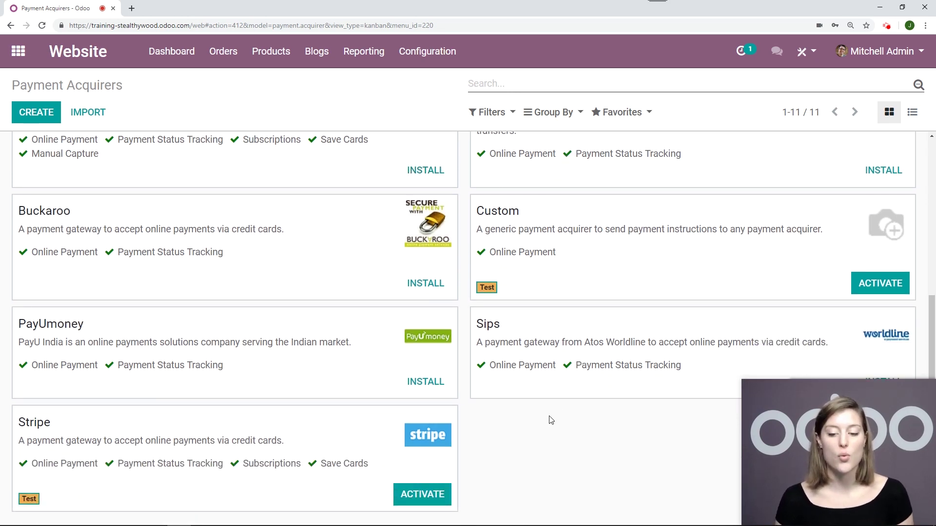
{"action": "left_click", "coordinate": [347, 442]}
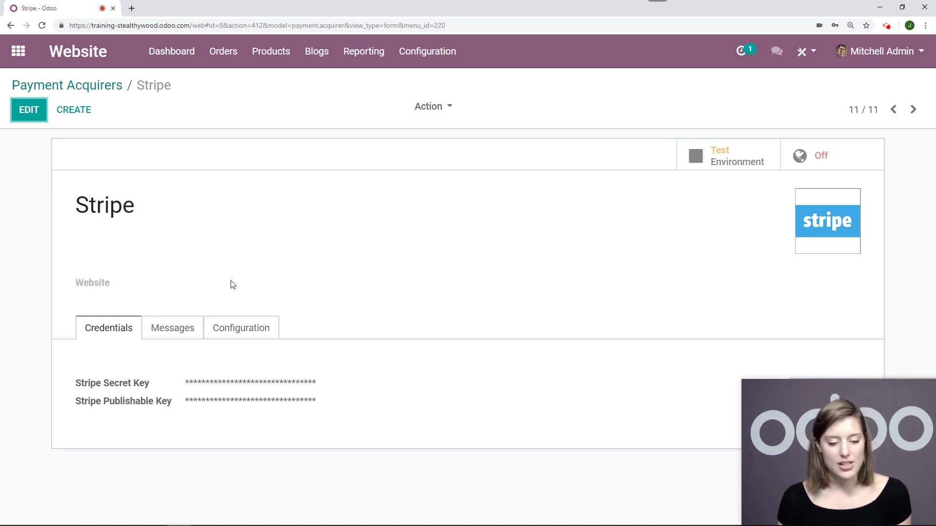
Step: Edit the Stripe acquirer so its thanks message reads "hi!!!"
{"action": "left_click", "coordinate": [173, 329]}
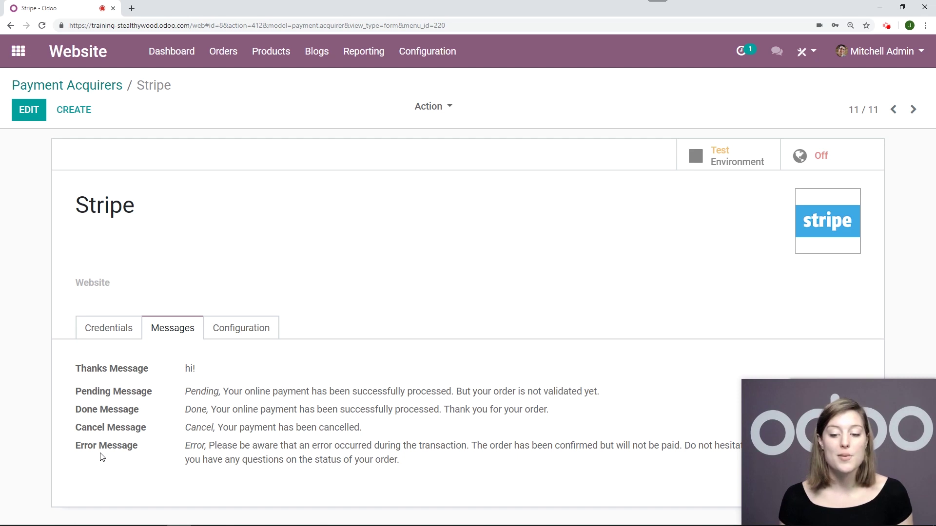
{"action": "left_click", "coordinate": [17, 114]}
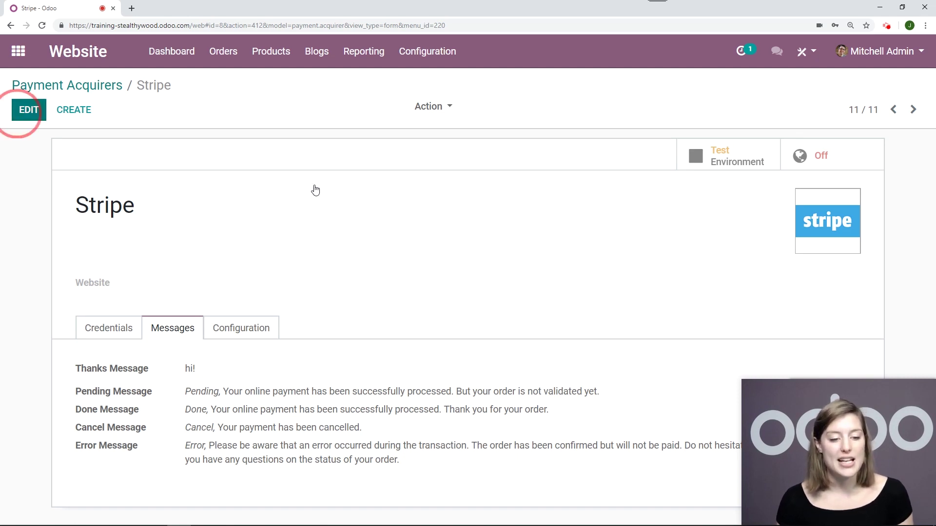
{"action": "scroll", "coordinate": [516, 250], "scroll_direction": "down", "scroll_amount": 3}
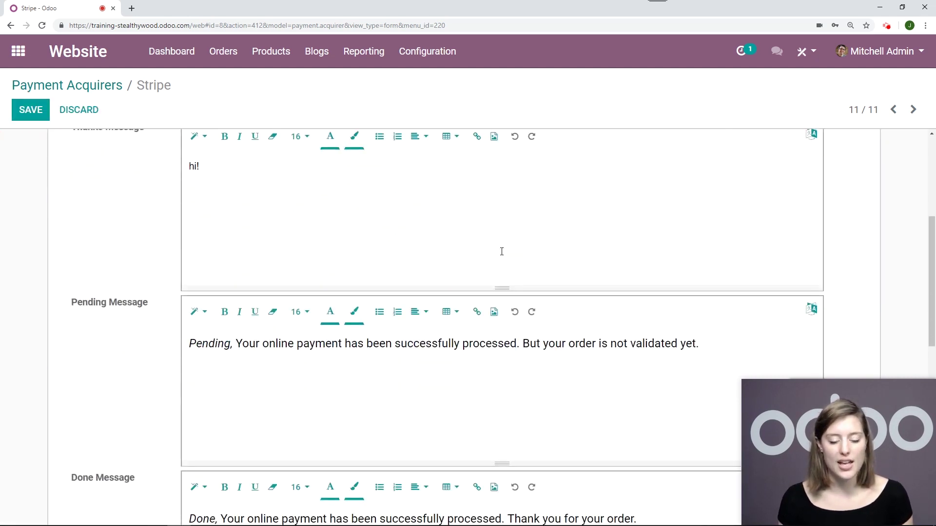
{"action": "left_click", "coordinate": [397, 261]}
{"action": "type", "text": "!!"}
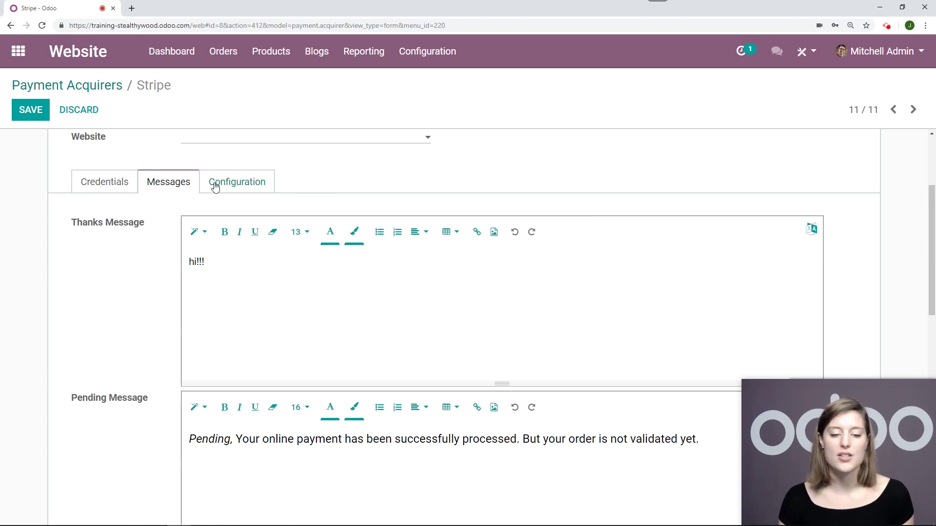
Step: Examine Stripe's configuration, including the available payment journals and the option to restrict it to specific countries
{"action": "left_click", "coordinate": [259, 189]}
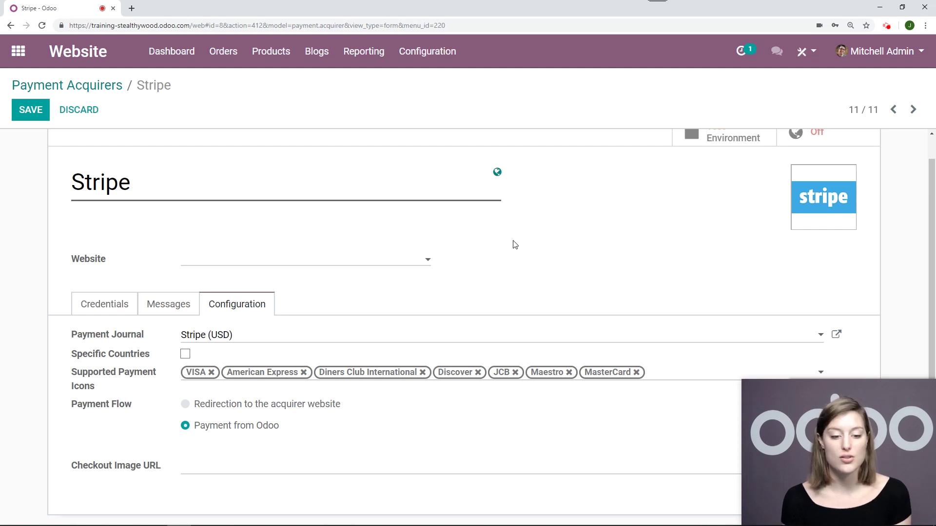
{"action": "left_click", "coordinate": [366, 336]}
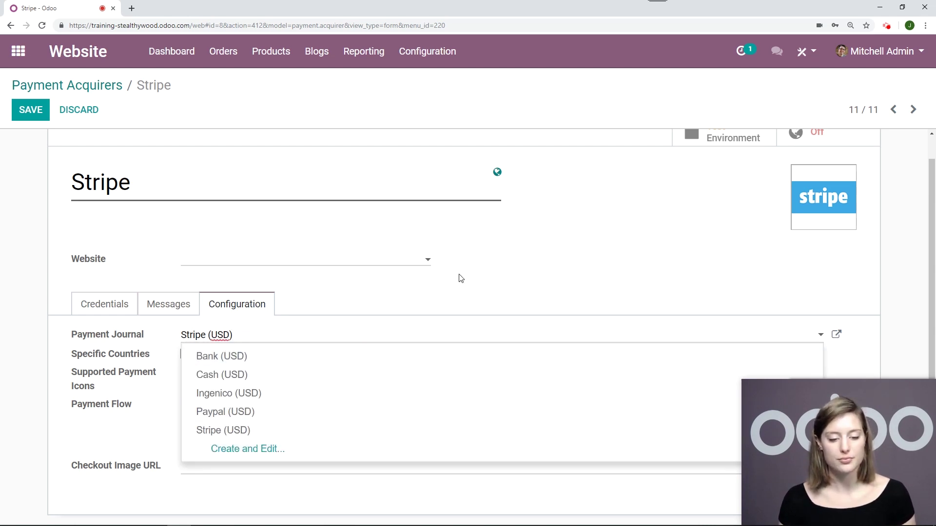
{"action": "left_click", "coordinate": [481, 272]}
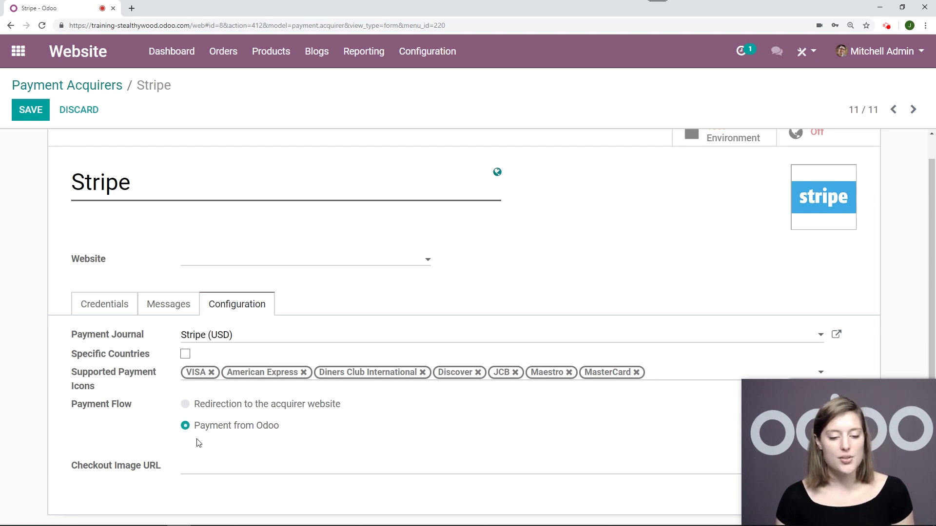
{"action": "left_click", "coordinate": [186, 355]}
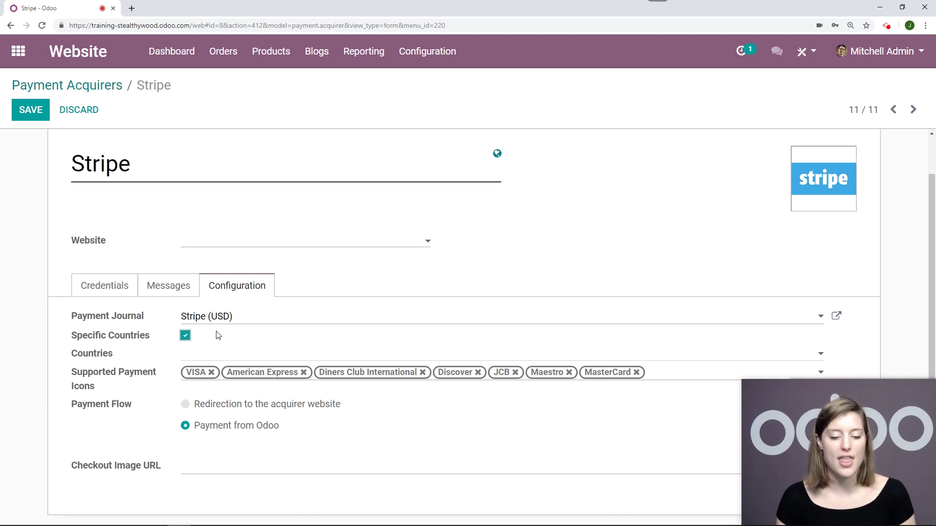
{"action": "left_click", "coordinate": [185, 336]}
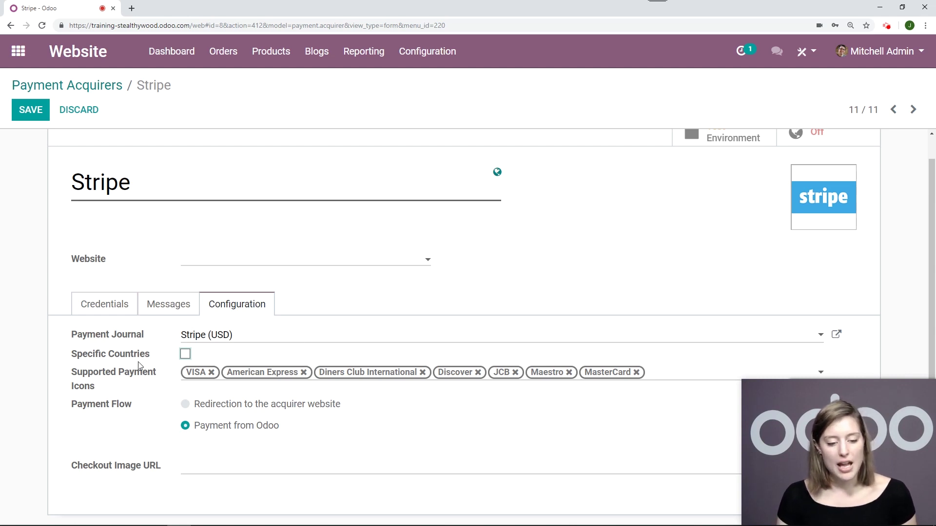
Step: Remove MasterCard from Stripe's supported payment icons and keep the payment flow set to Payment from Odoo
{"action": "left_click", "coordinate": [636, 373]}
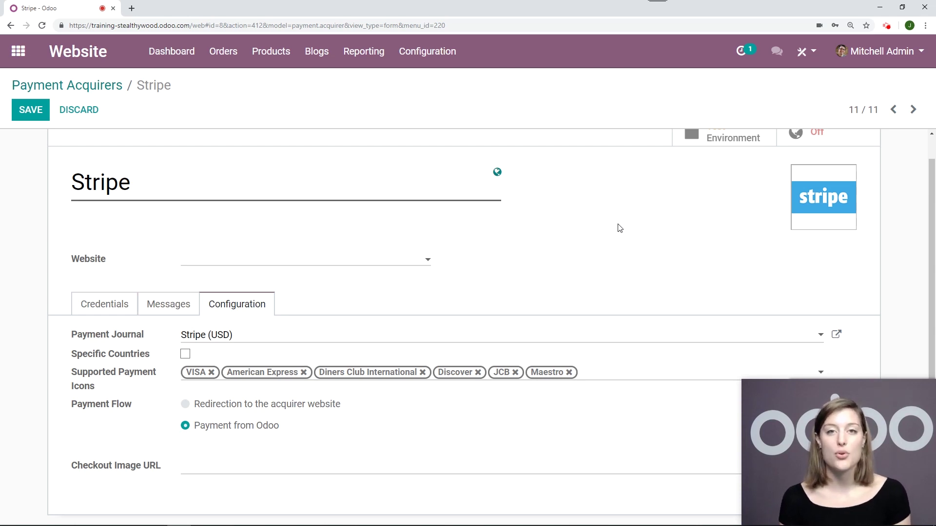
{"action": "left_click", "coordinate": [186, 405]}
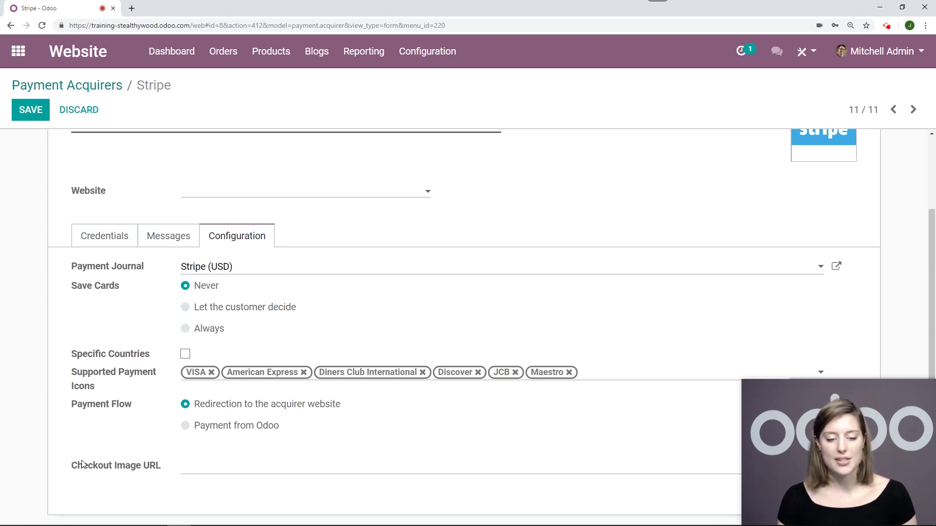
{"action": "left_click", "coordinate": [186, 426]}
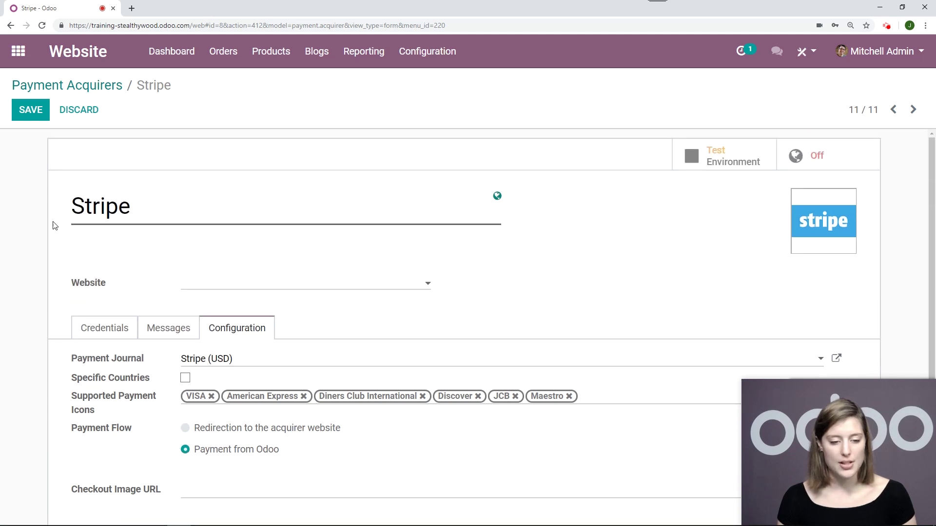
Step: Save the Stripe acquirer and publish it
{"action": "left_click", "coordinate": [30, 110]}
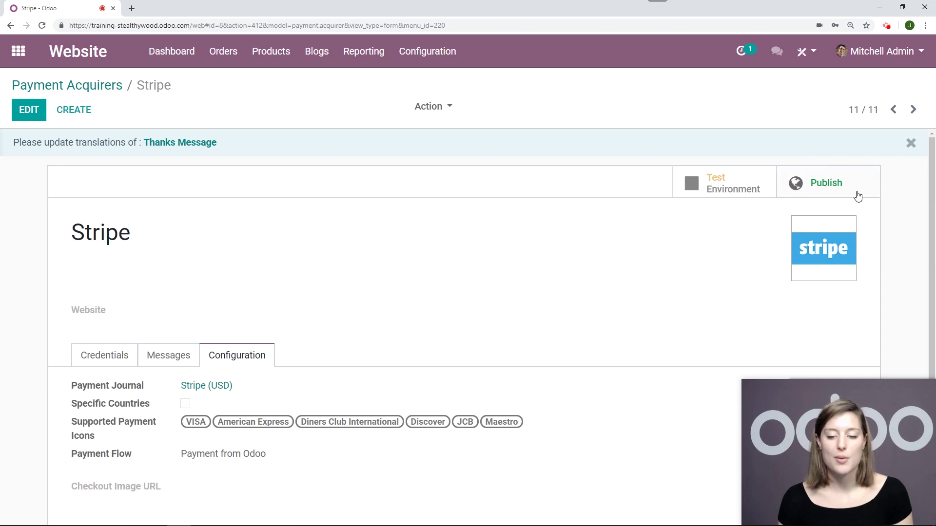
{"action": "left_click", "coordinate": [818, 192]}
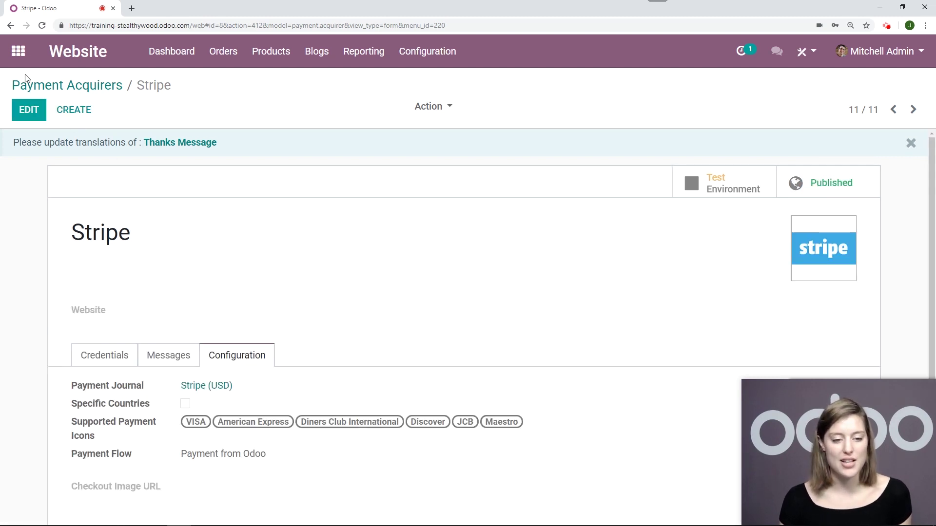
Step: Go to the live website's e-shop and add one Floor protection product to the cart
{"action": "left_click", "coordinate": [76, 52]}
{"action": "left_click", "coordinate": [92, 116]}
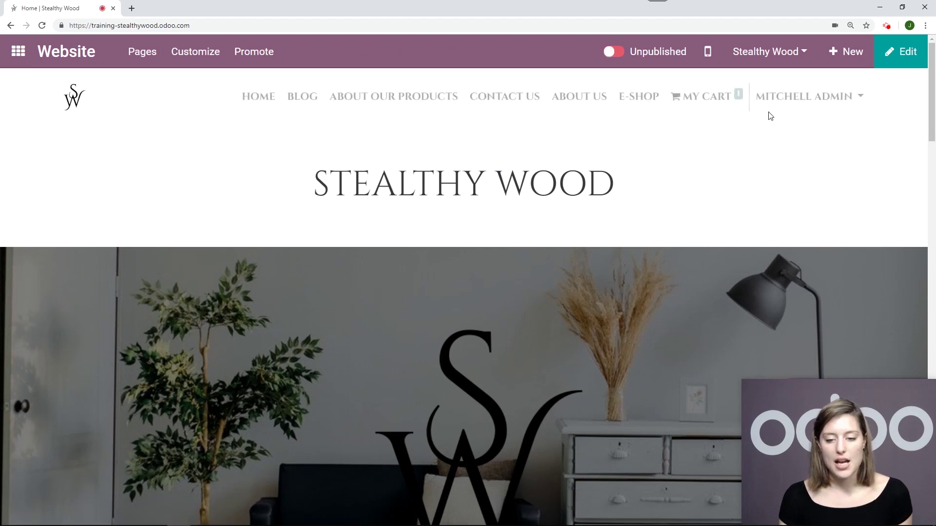
{"action": "left_click", "coordinate": [653, 100]}
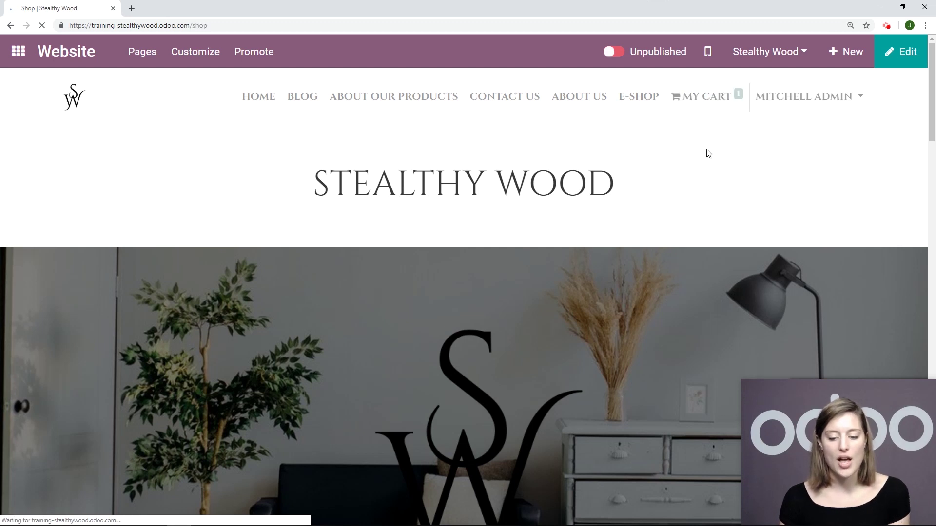
{"action": "scroll", "coordinate": [484, 248], "scroll_direction": "down", "scroll_amount": 3}
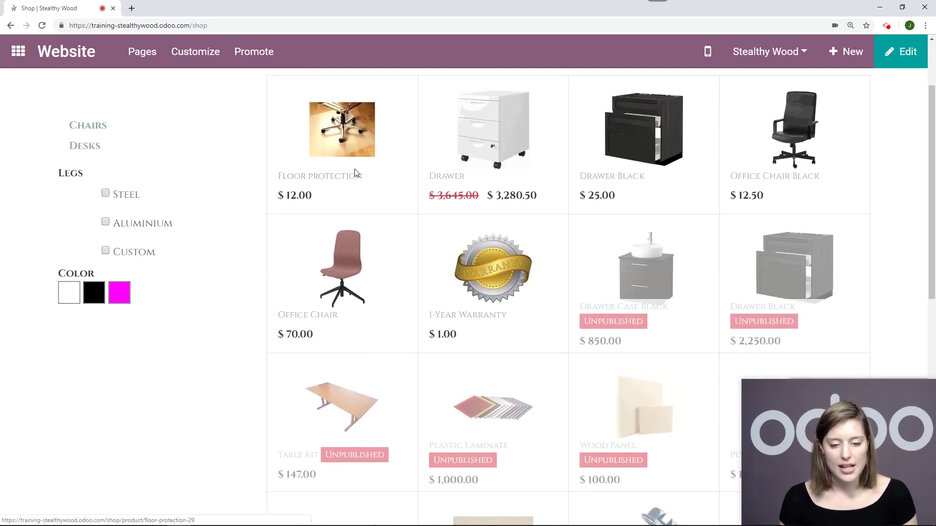
{"action": "left_click", "coordinate": [342, 155]}
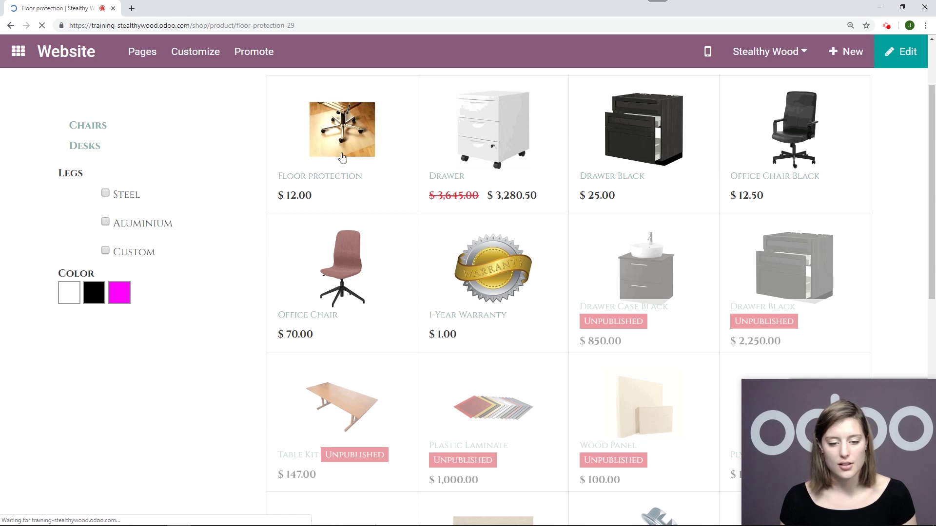
{"action": "left_click", "coordinate": [762, 361]}
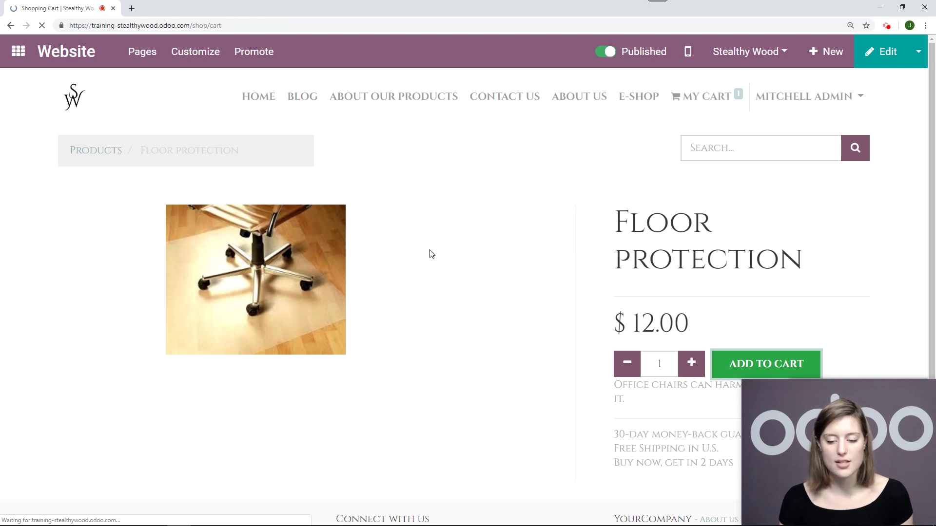
Step: Proceed to checkout with the cart and select Stripe as the payment method
{"action": "left_click", "coordinate": [526, 360]}
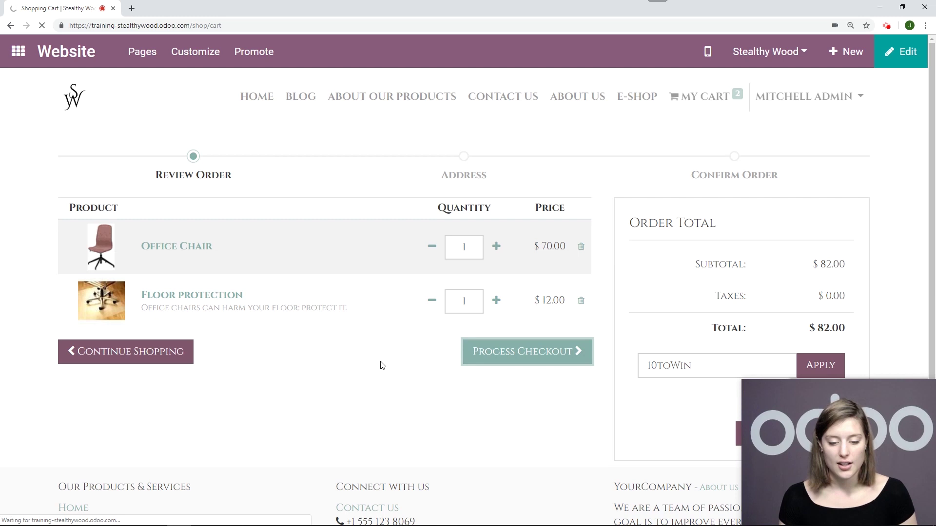
{"action": "scroll", "coordinate": [307, 273], "scroll_direction": "down", "scroll_amount": 2}
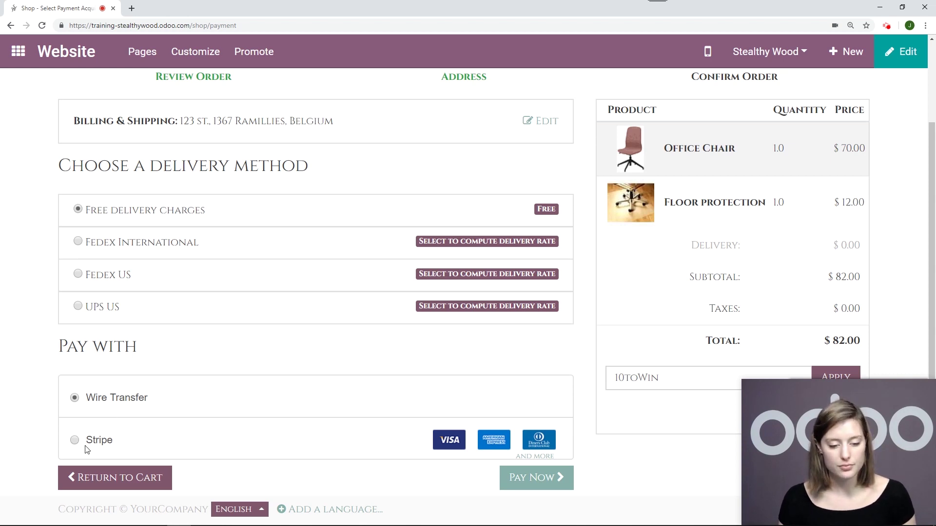
{"action": "left_click", "coordinate": [74, 440]}
Step: Enter the card number, cardholder name Test, expiry date and CVC in the Stripe payment form, and pay for the order
{"action": "scroll", "coordinate": [368, 371], "scroll_direction": "down", "scroll_amount": 2}
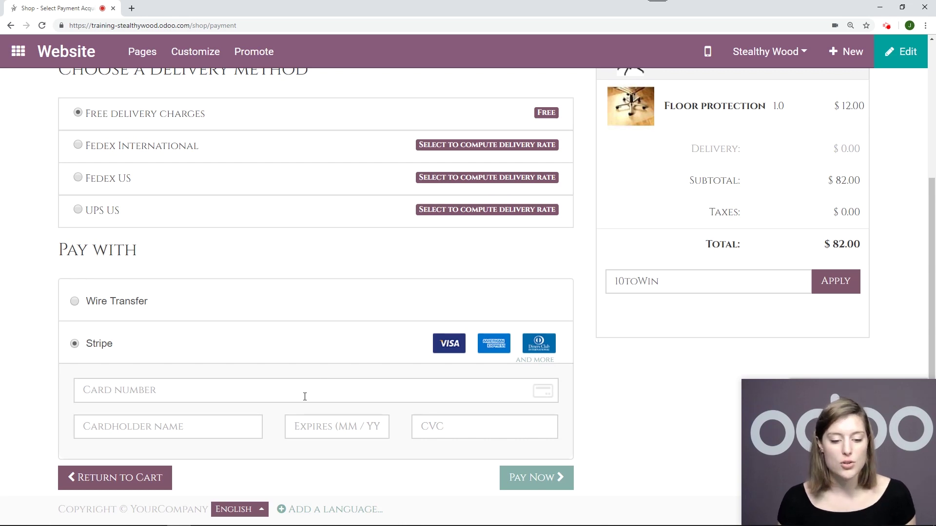
{"action": "type", "text": "4111 1111 1111 1111"}
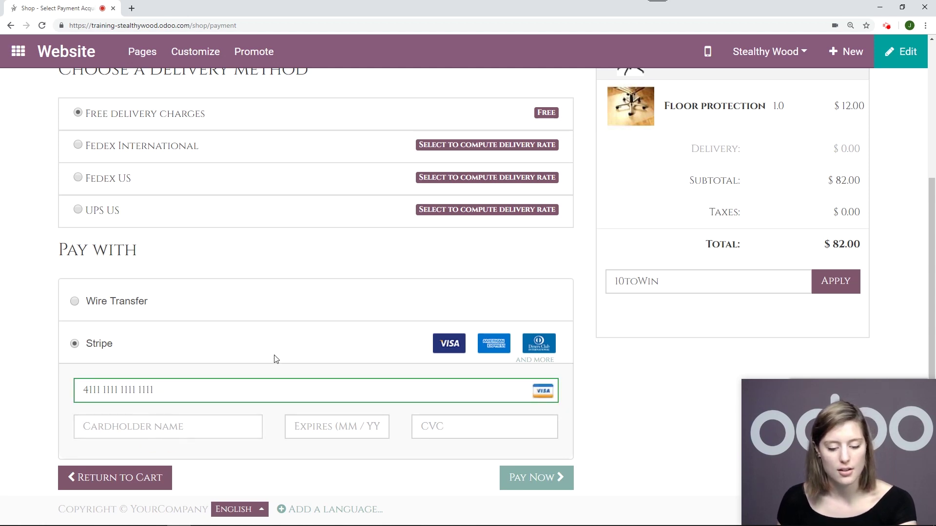
{"action": "type", "text": "Test"}
{"action": "left_click", "coordinate": [334, 433]}
{"action": "type", "text": "022"}
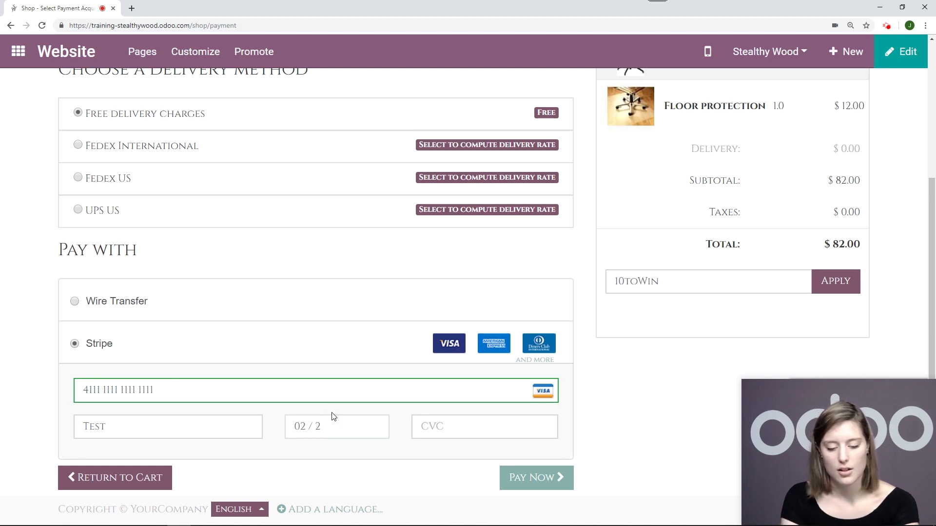
{"action": "left_click", "coordinate": [457, 426]}
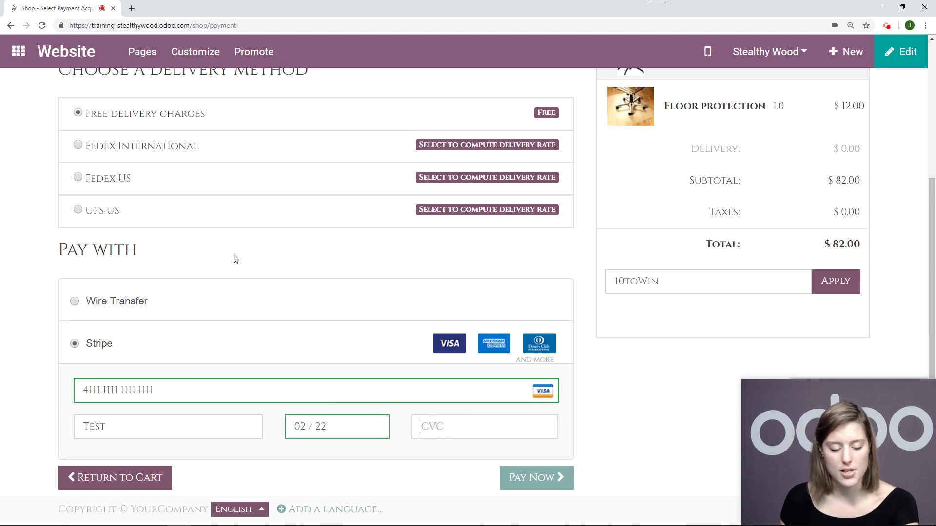
{"action": "type", "text": "411"}
{"action": "left_click", "coordinate": [508, 475]}
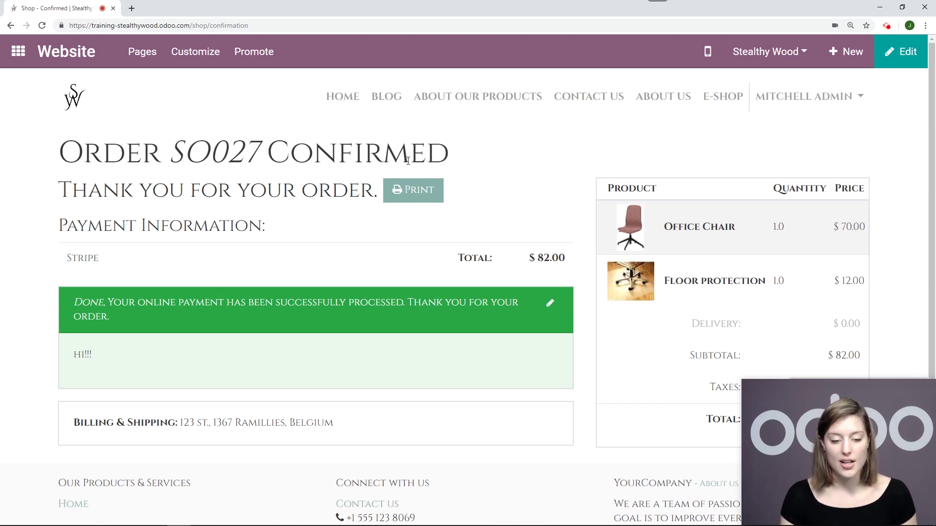
Step: Open the most recent sales order from the customer account's order list
{"action": "left_click", "coordinate": [793, 100]}
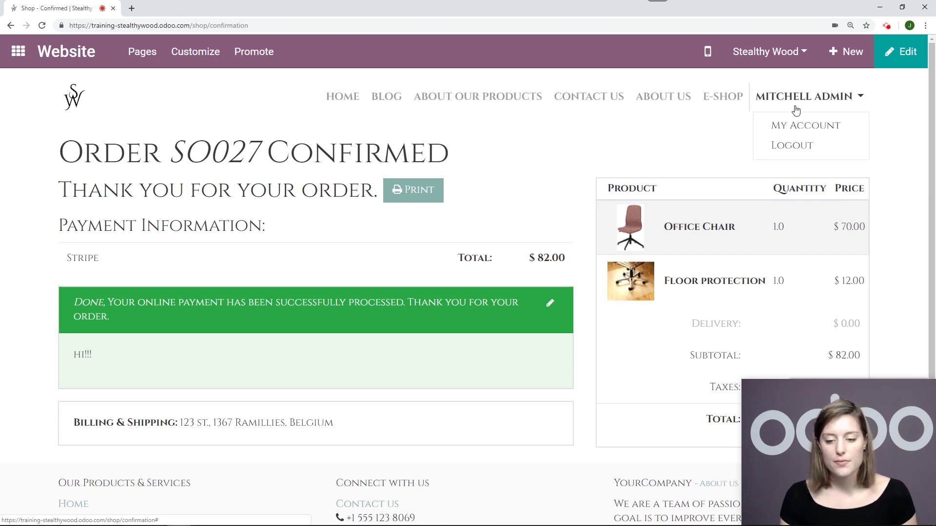
{"action": "left_click", "coordinate": [795, 126]}
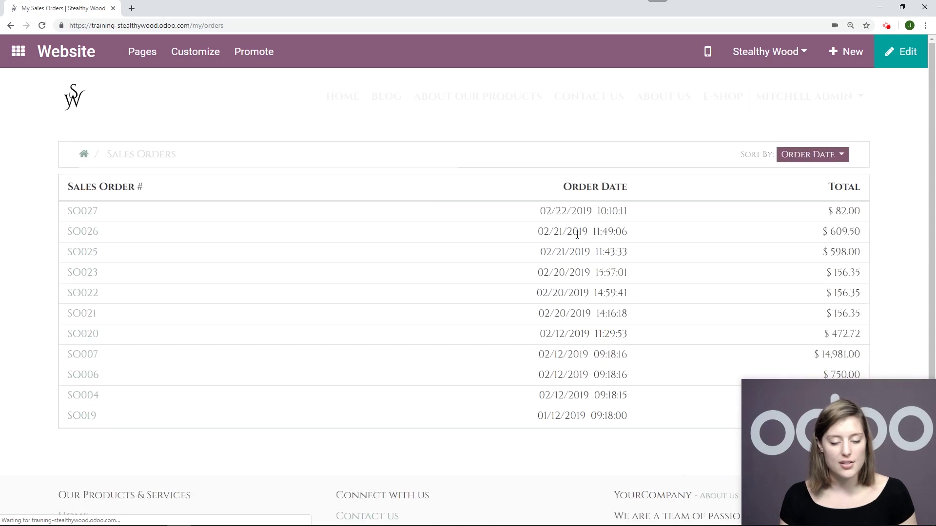
{"action": "left_click", "coordinate": [95, 214]}
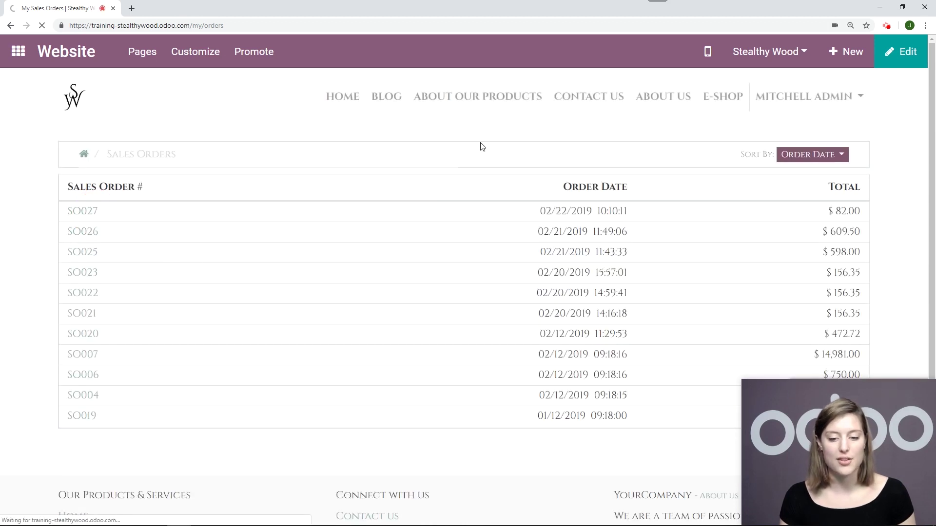